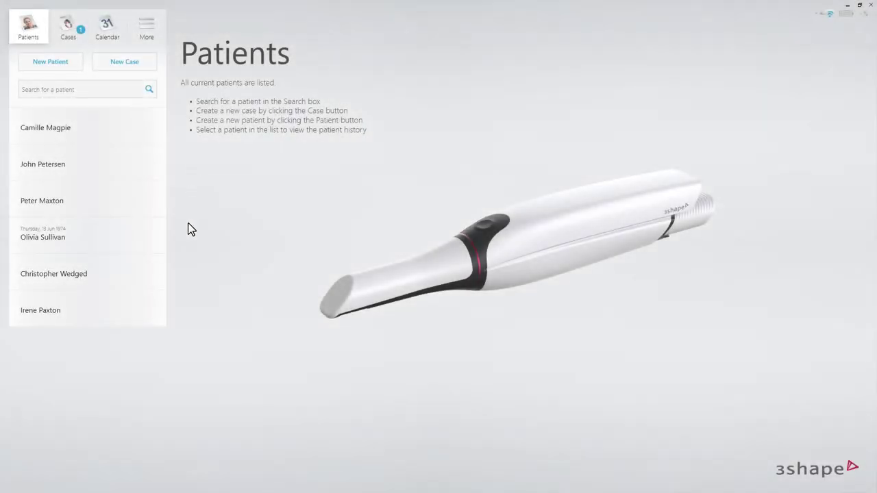
Start a new case for the selected patient, sent to KAMDent
{"action": "left_click", "coordinate": [162, 273]}
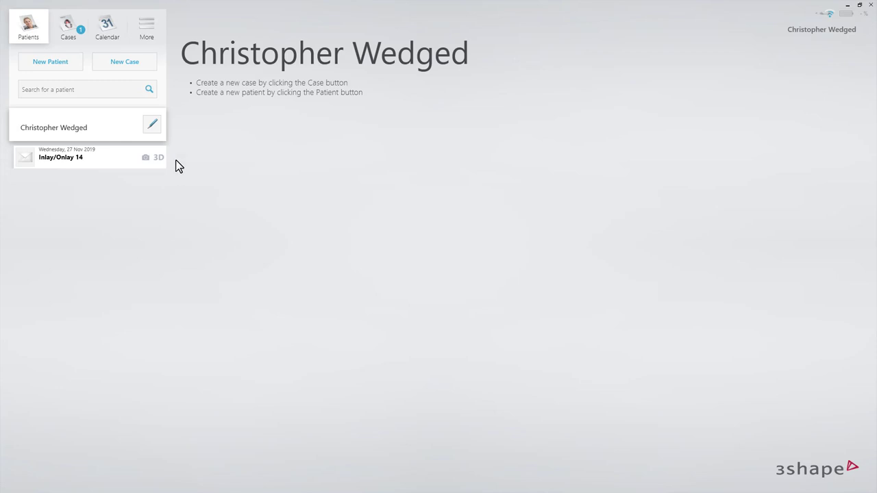
{"action": "left_click", "coordinate": [162, 158]}
{"action": "left_click", "coordinate": [146, 63]}
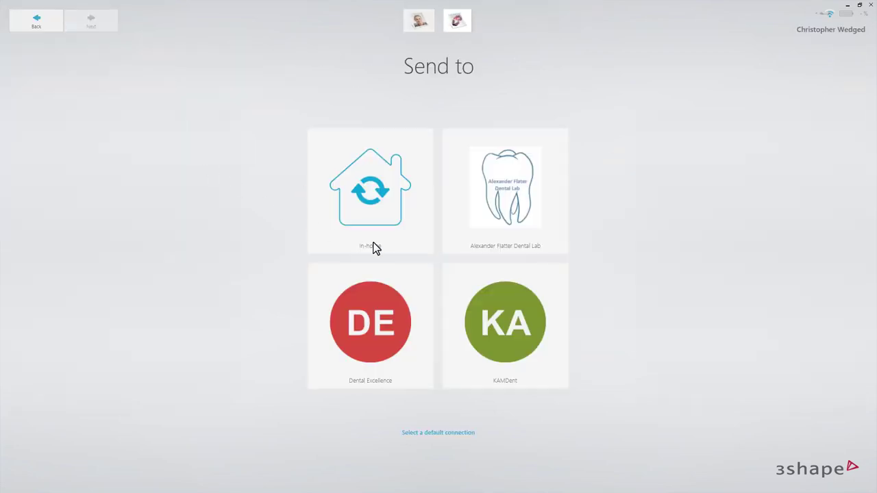
{"action": "left_click", "coordinate": [452, 269]}
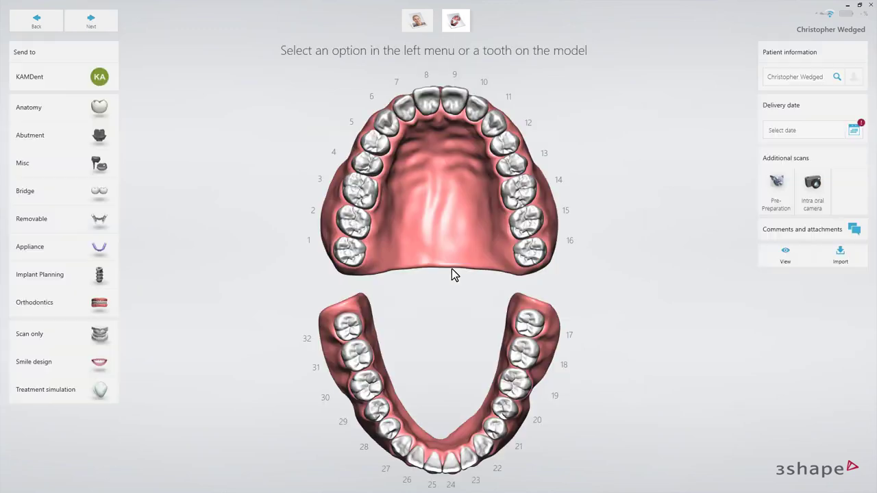
Specify tooth 11 as an anatomy crown in Emax, shade A2, and bring up the delivery date
{"action": "left_click", "coordinate": [488, 126]}
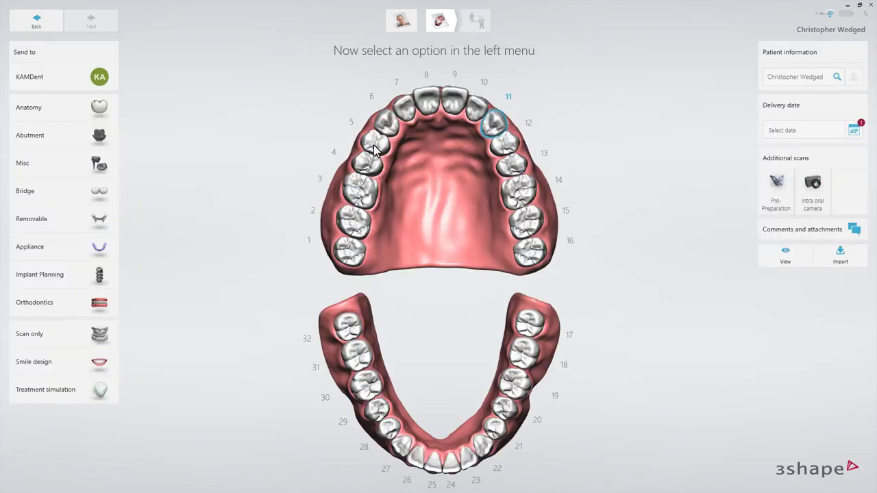
{"action": "left_click", "coordinate": [118, 122]}
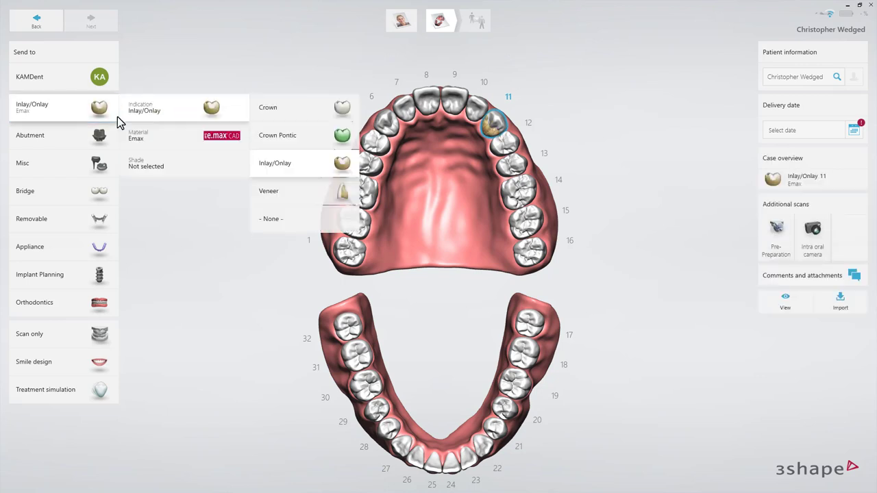
{"action": "left_click", "coordinate": [286, 118]}
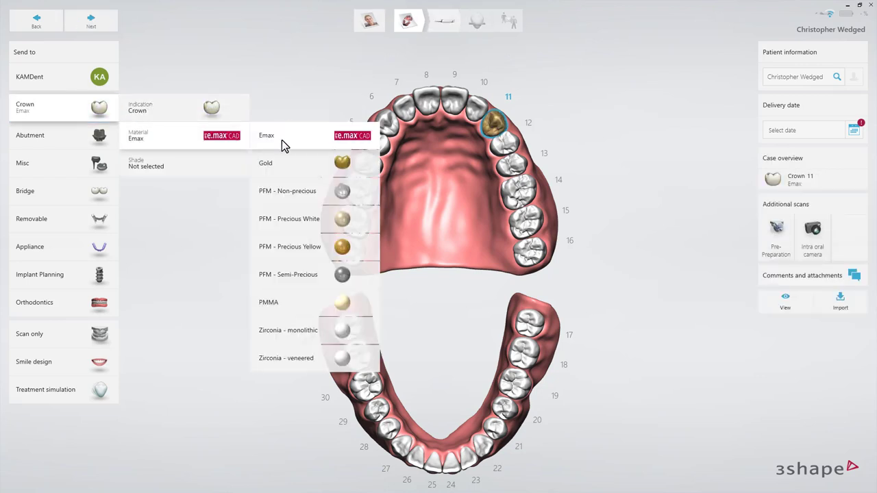
{"action": "left_click", "coordinate": [282, 140]}
{"action": "left_click", "coordinate": [284, 220]}
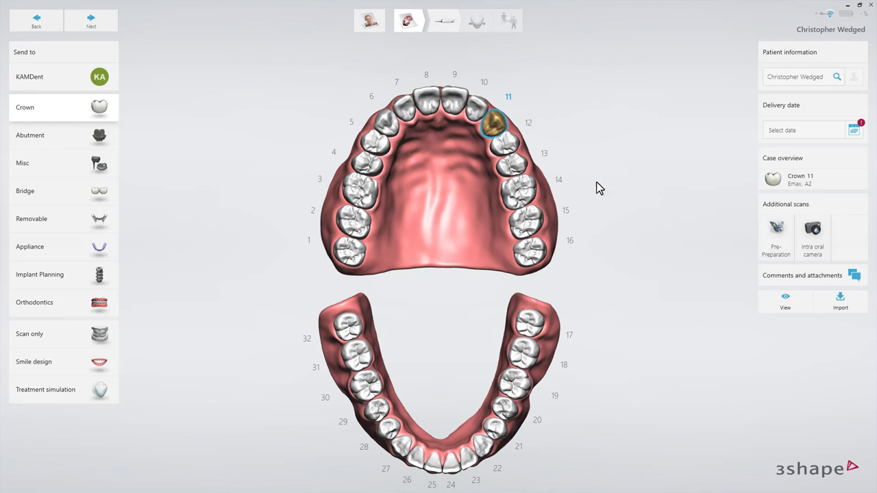
{"action": "left_click", "coordinate": [854, 130]}
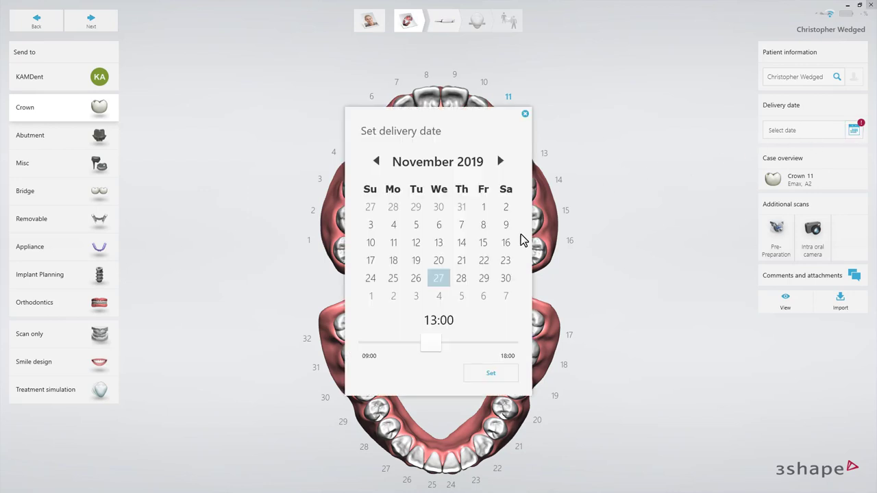
Set the delivery date to 04.12.2019 13:00 and continue to the lower-jaw scan step
{"action": "left_click", "coordinate": [439, 296]}
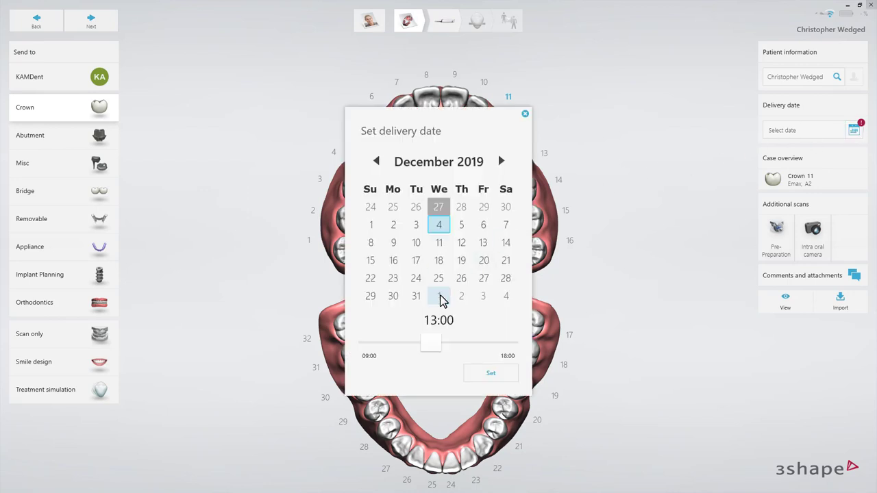
{"action": "left_click", "coordinate": [487, 376]}
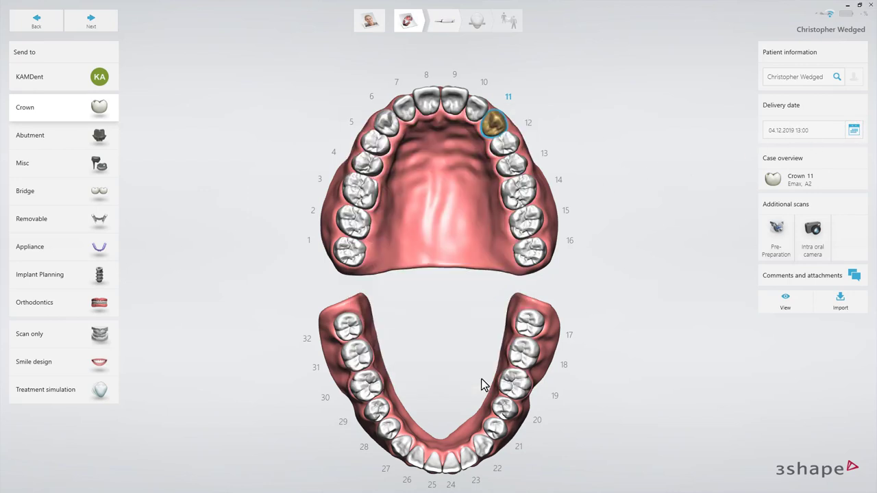
{"action": "left_click", "coordinate": [451, 25]}
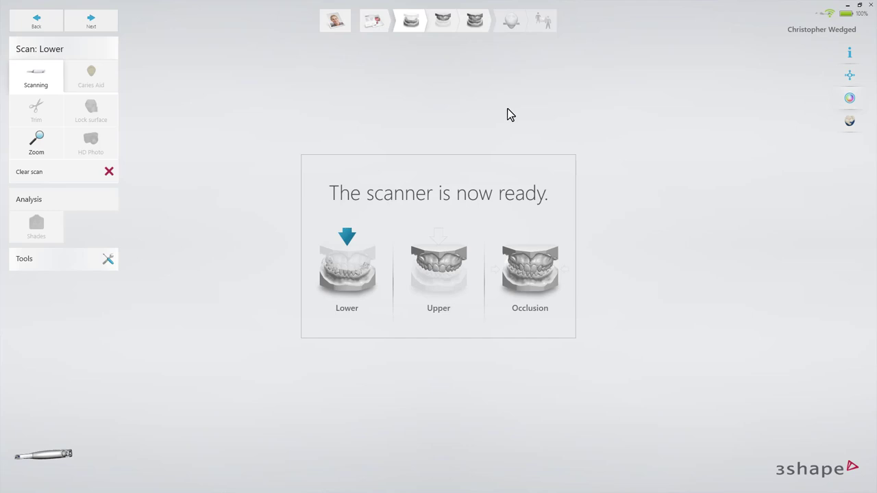
Scan the upper jaw, mark the preparation as tooth 11, and advance to post-processing
{"action": "left_click", "coordinate": [446, 25]}
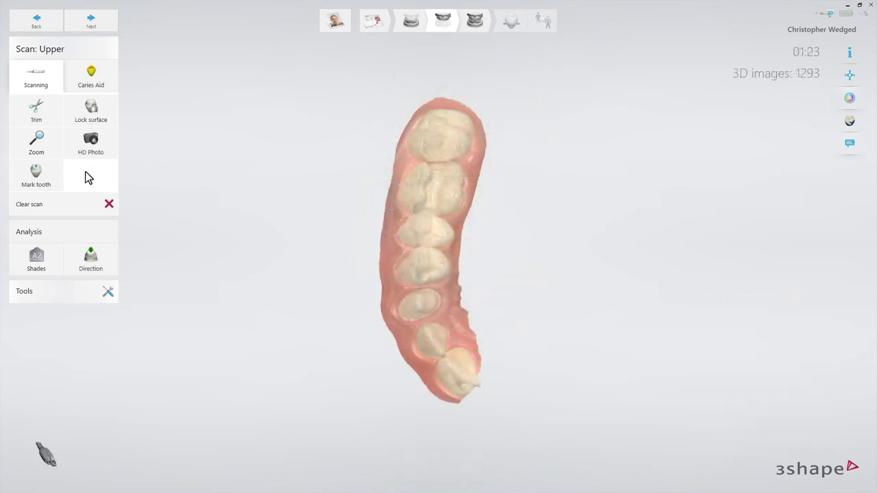
{"action": "left_click", "coordinate": [38, 174]}
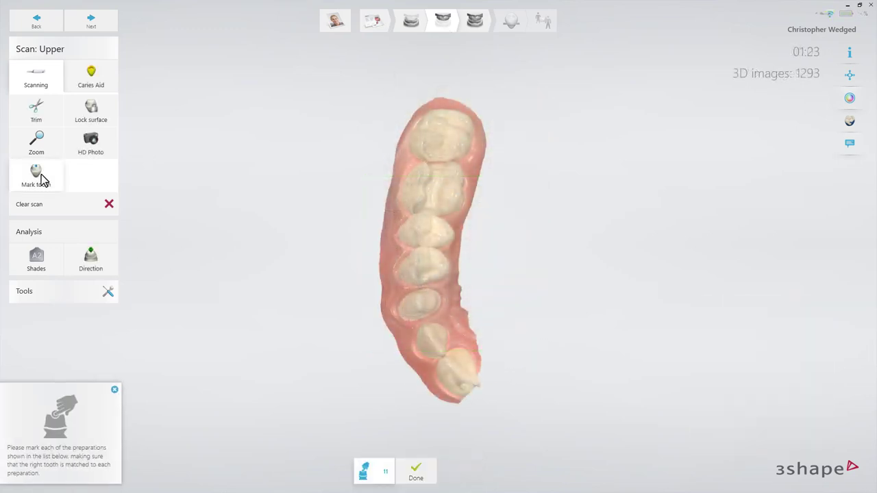
{"action": "left_click", "coordinate": [413, 303]}
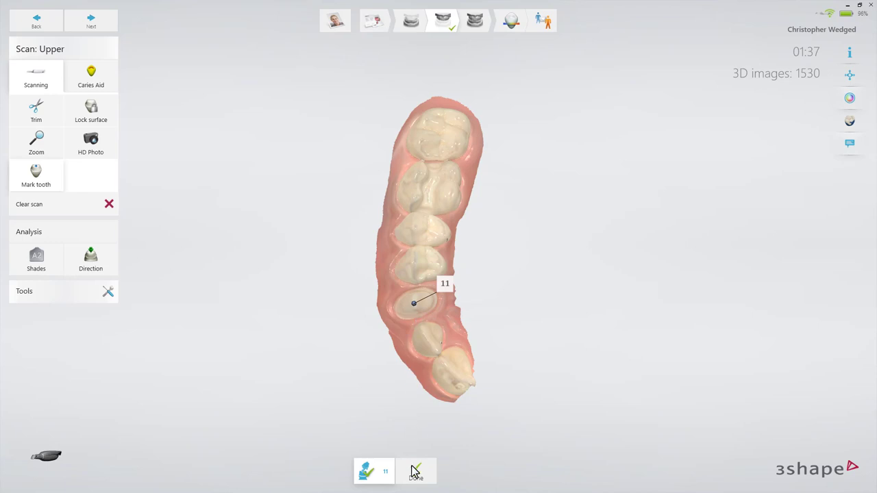
{"action": "left_click", "coordinate": [414, 470]}
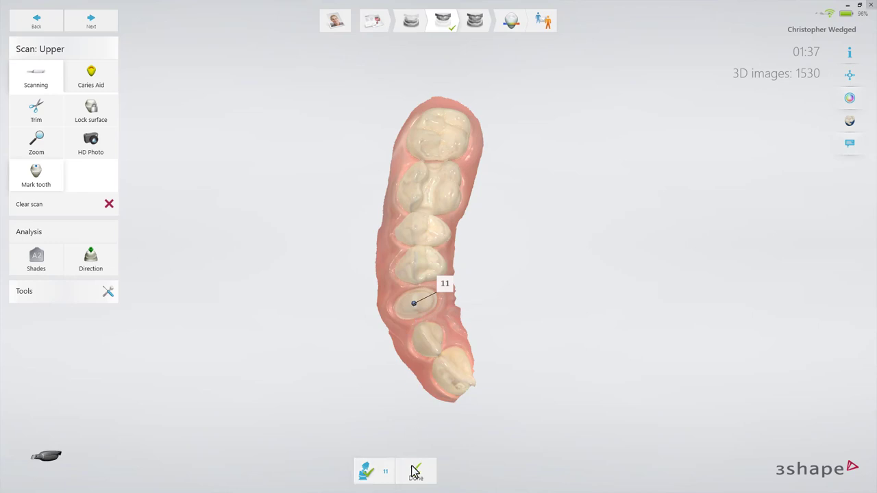
{"action": "left_click", "coordinate": [516, 25]}
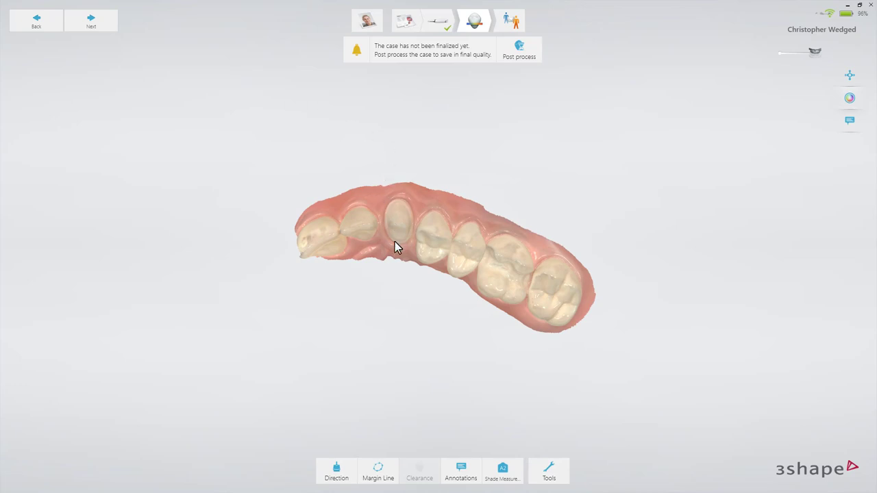
Compare monochrome and natural-colour rendering of the upper arch, ending in colour at full occlusal view
{"action": "scroll", "coordinate": [395, 241], "scroll_direction": "up", "scroll_amount": 5}
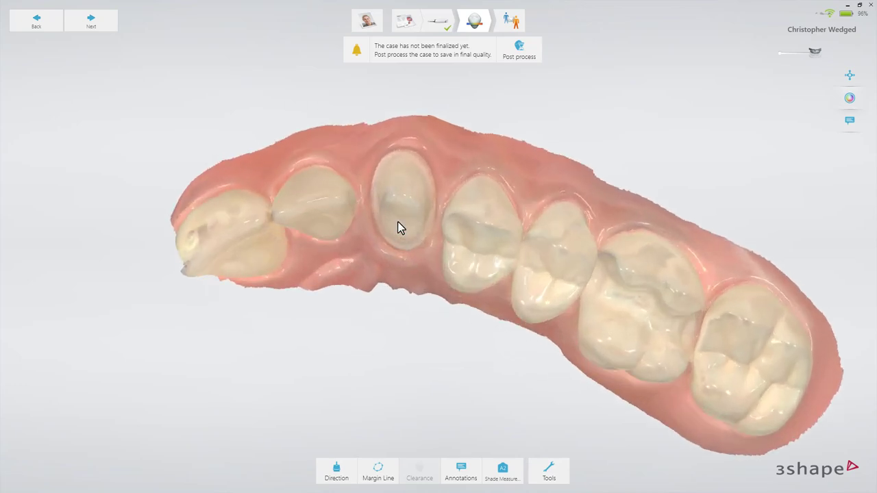
{"action": "mouse_move", "coordinate": [398, 223]}
{"action": "right_mouse_down"}
{"action": "mouse_move", "coordinate": [404, 134]}
{"action": "mouse_move", "coordinate": [396, 227]}
{"action": "right_mouse_up"}
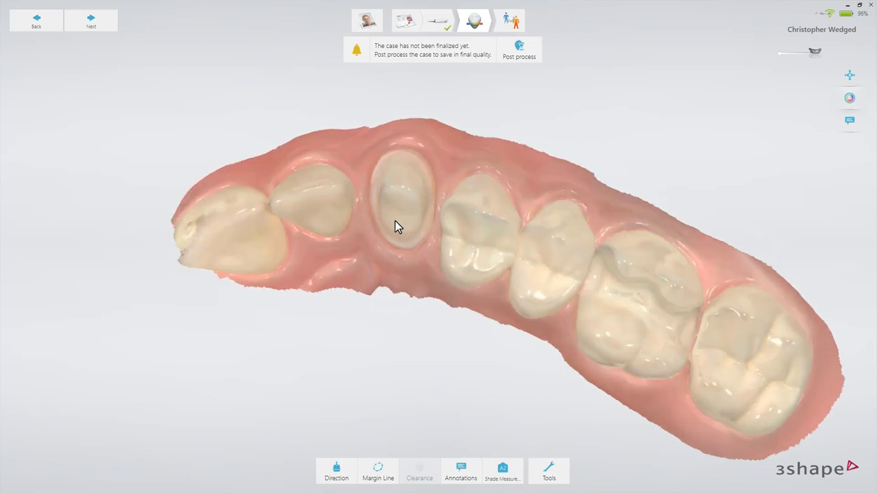
{"action": "left_click", "coordinate": [850, 99]}
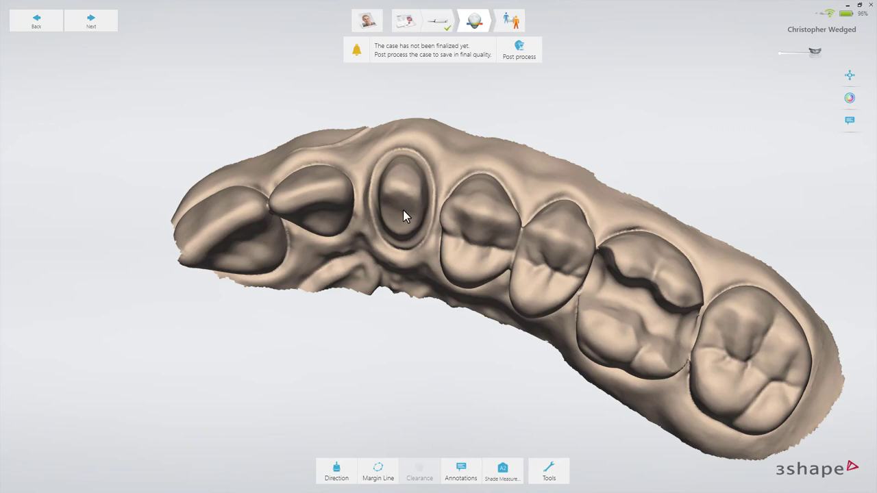
{"action": "scroll", "coordinate": [403, 210], "scroll_direction": "up", "scroll_amount": 5}
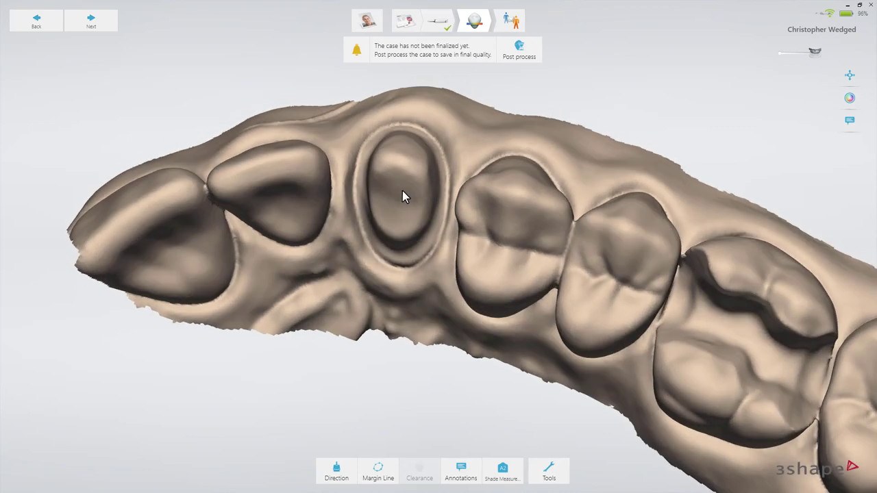
{"action": "mouse_move", "coordinate": [402, 197]}
{"action": "right_mouse_down"}
{"action": "mouse_move", "coordinate": [407, 148]}
{"action": "mouse_move", "coordinate": [363, 183]}
{"action": "mouse_move", "coordinate": [374, 212]}
{"action": "mouse_move", "coordinate": [426, 233]}
{"action": "mouse_move", "coordinate": [390, 236]}
{"action": "mouse_move", "coordinate": [394, 204]}
{"action": "right_mouse_up"}
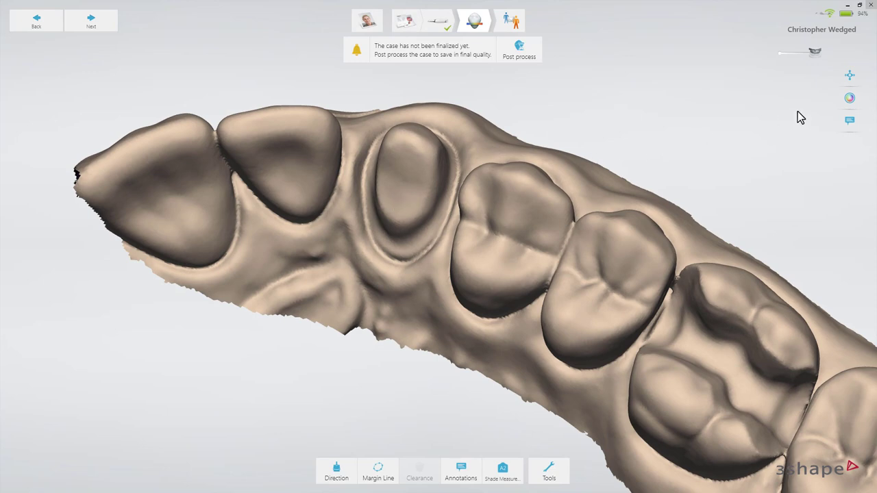
{"action": "left_click", "coordinate": [850, 98]}
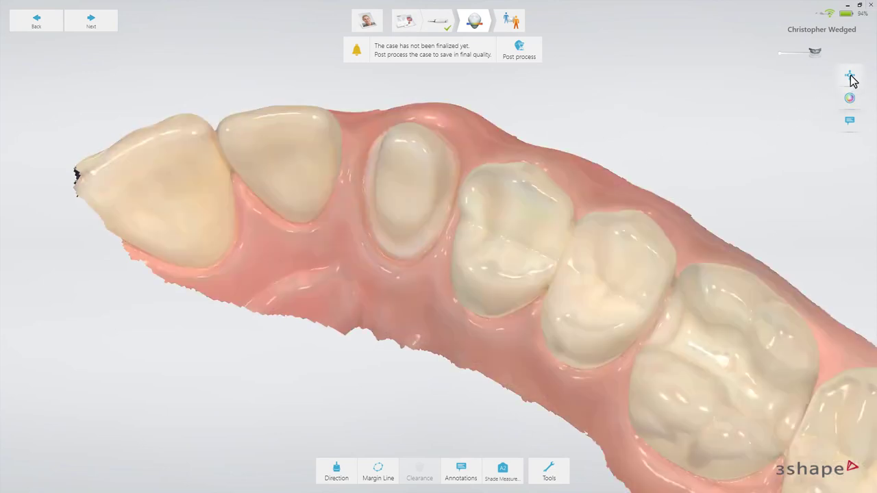
{"action": "left_click", "coordinate": [851, 77]}
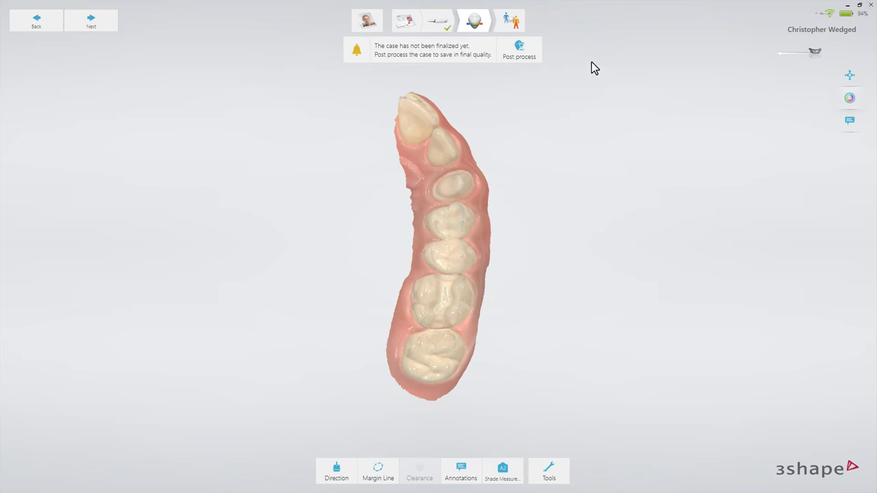
Post-process the upper-jaw scan to final quality, then zoom and rotate to prepared tooth 11
{"action": "left_click", "coordinate": [535, 55]}
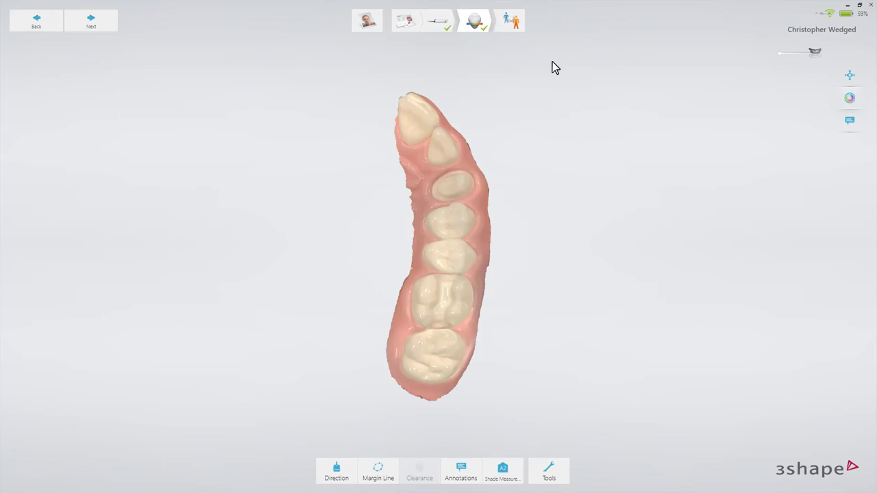
{"action": "scroll", "coordinate": [449, 195], "scroll_direction": "up", "scroll_amount": 3}
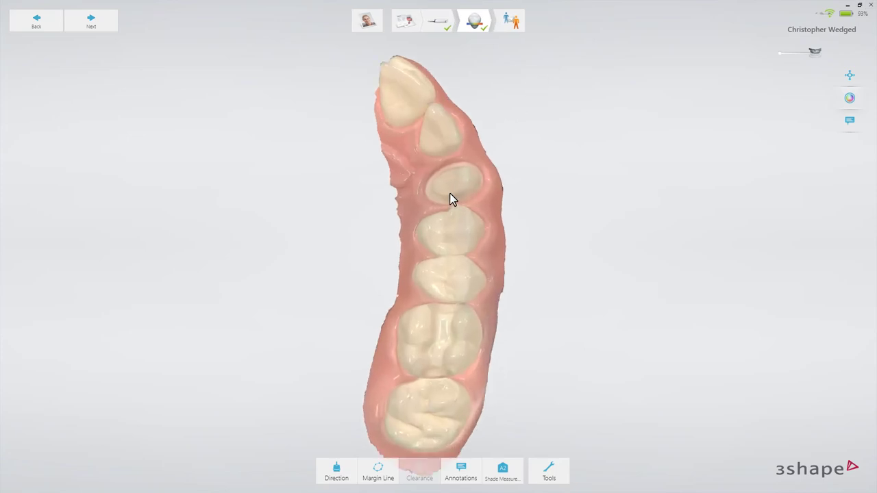
{"action": "scroll", "coordinate": [451, 199], "scroll_direction": "up", "scroll_amount": 5}
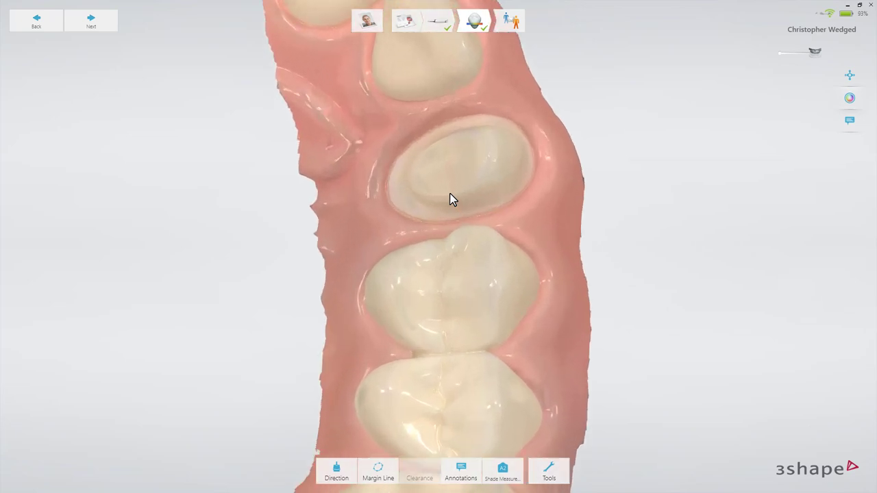
{"action": "right_click_drag", "start_coordinate": [445, 193], "coordinate": [475, 197]}
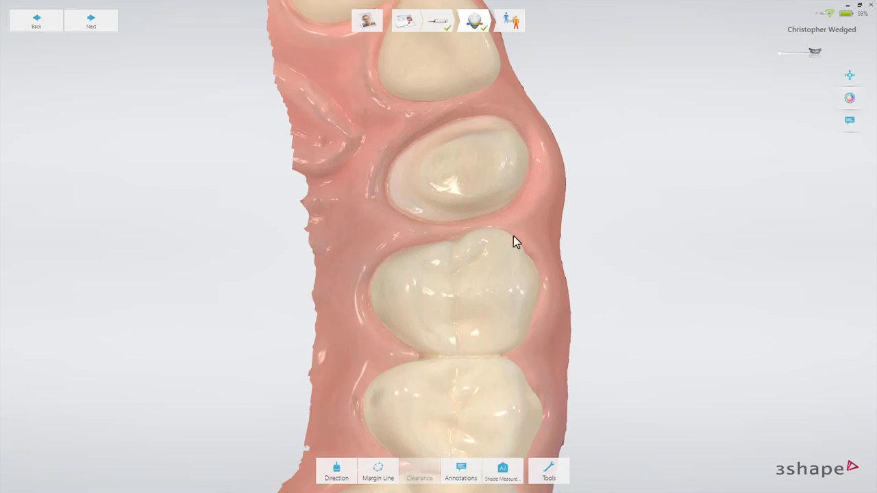
Auto-set the tooth 11 margin line, drag out the upper-left notch, and review it
{"action": "left_click", "coordinate": [378, 471]}
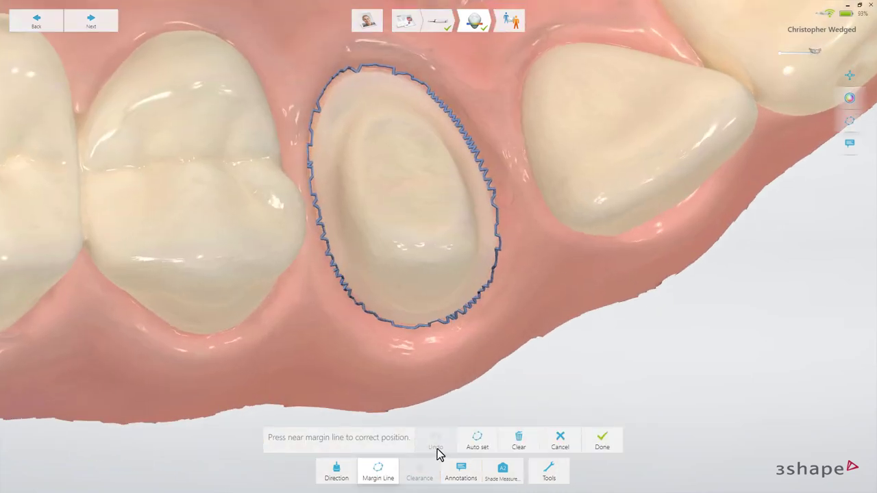
{"action": "left_click", "coordinate": [477, 442]}
{"action": "left_click_drag", "start_coordinate": [318, 146], "coordinate": [325, 104]}
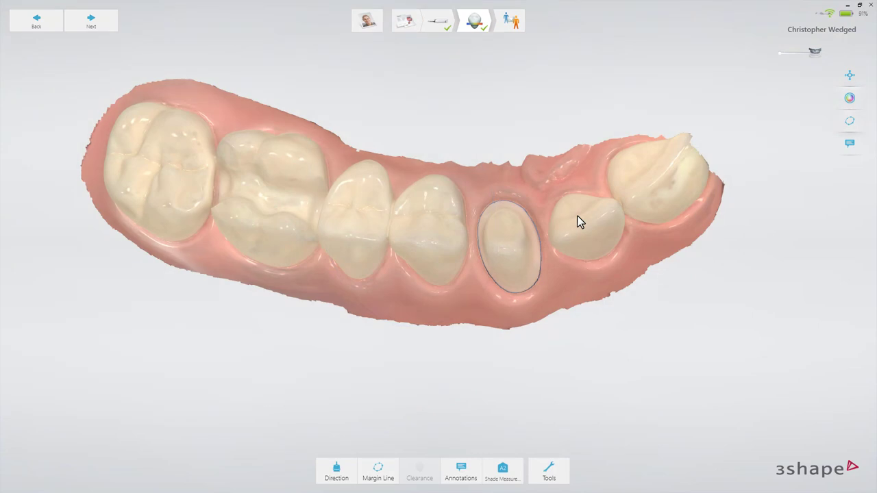
{"action": "right_click_drag", "start_coordinate": [573, 229], "coordinate": [594, 205]}
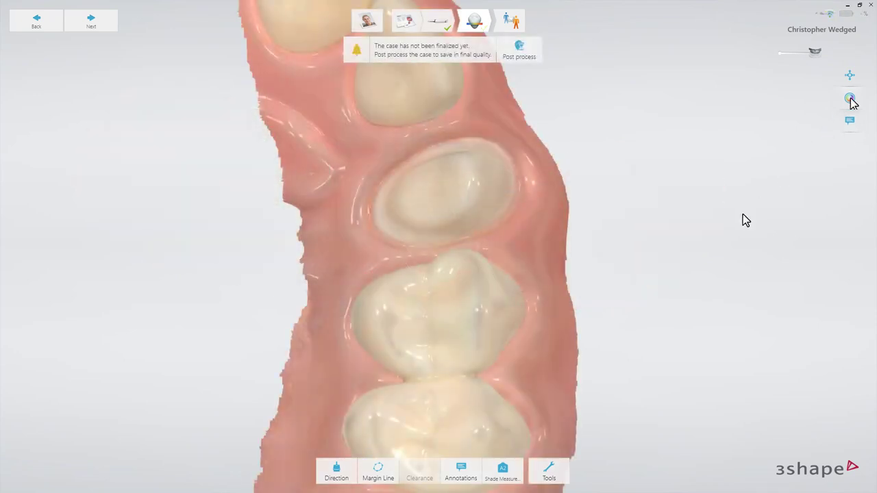
Snapshot the tooth 11 preparation, post-process the case to final quality, then add another snapshot
{"action": "left_click", "coordinate": [552, 472]}
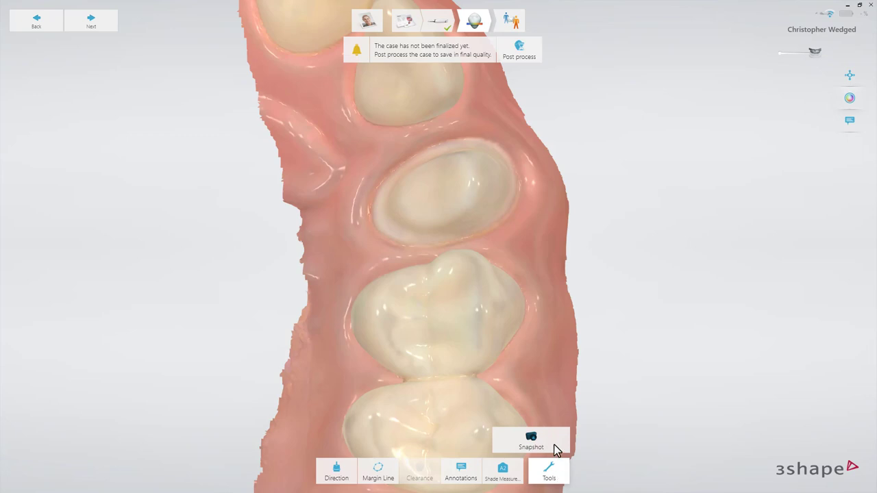
{"action": "left_click", "coordinate": [557, 449]}
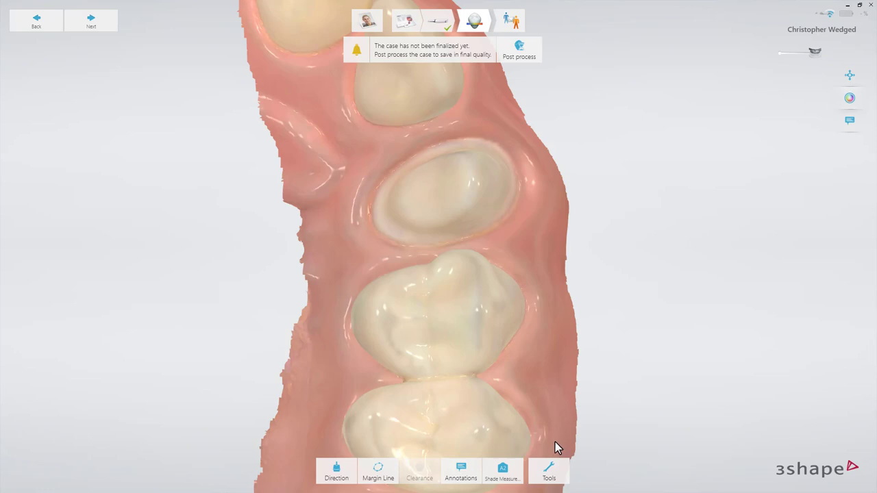
{"action": "left_click", "coordinate": [538, 48]}
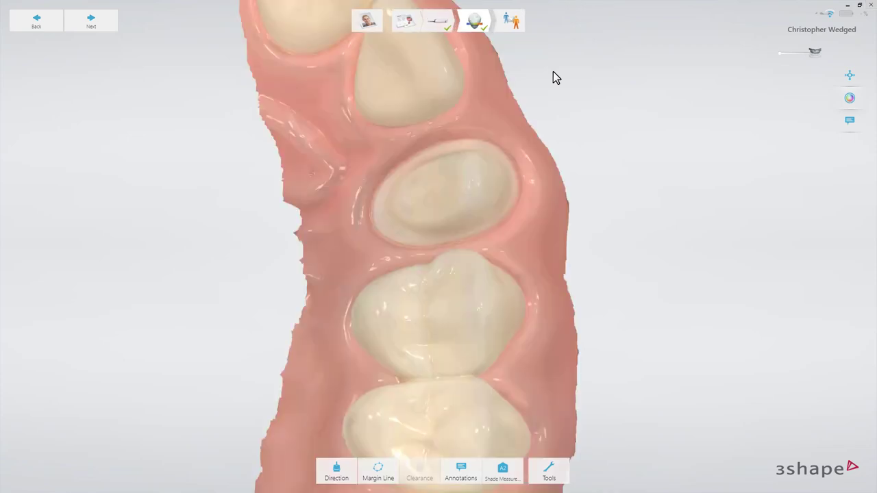
{"action": "left_click", "coordinate": [559, 473]}
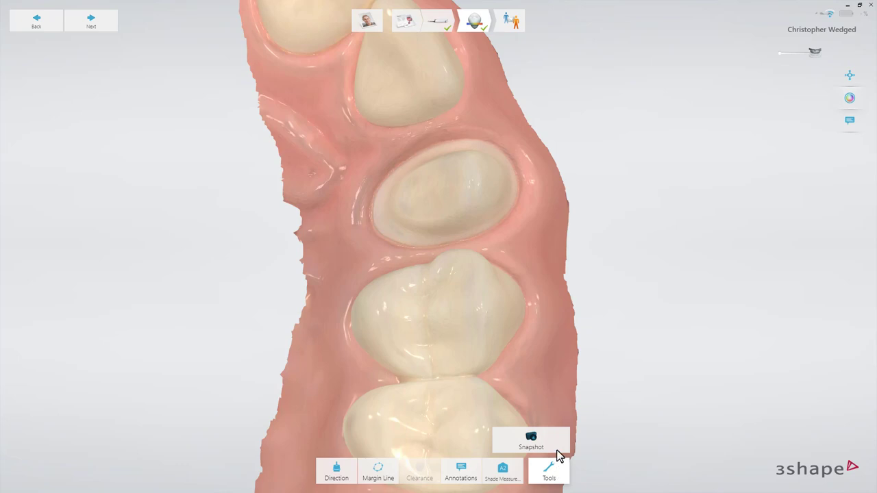
{"action": "left_click", "coordinate": [557, 451]}
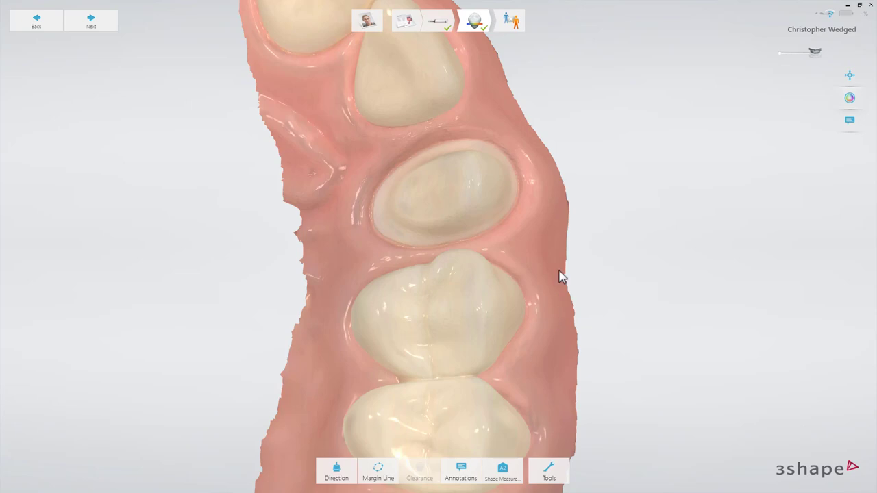
Open the Crown 11 case overview and flip back and forth through its three arch snapshots
{"action": "left_click", "coordinate": [374, 22]}
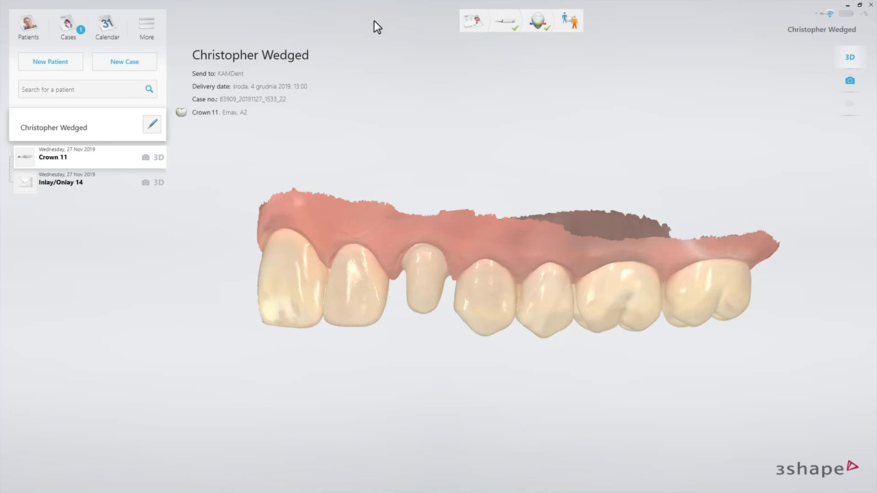
{"action": "left_click", "coordinate": [839, 81]}
{"action": "left_click", "coordinate": [561, 347]}
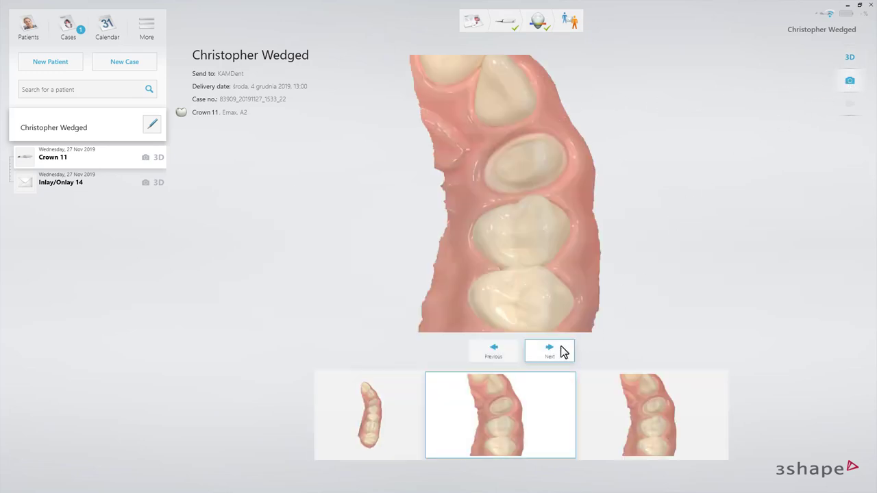
{"action": "left_click", "coordinate": [561, 350]}
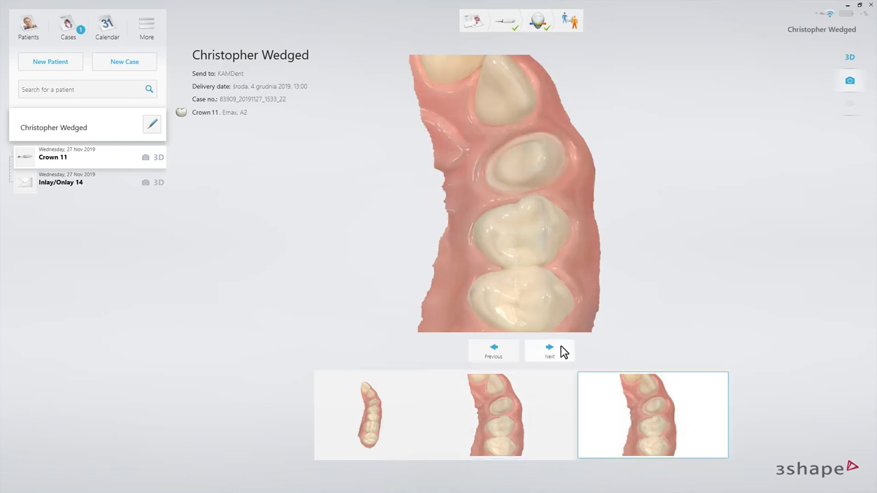
{"action": "left_click", "coordinate": [512, 351]}
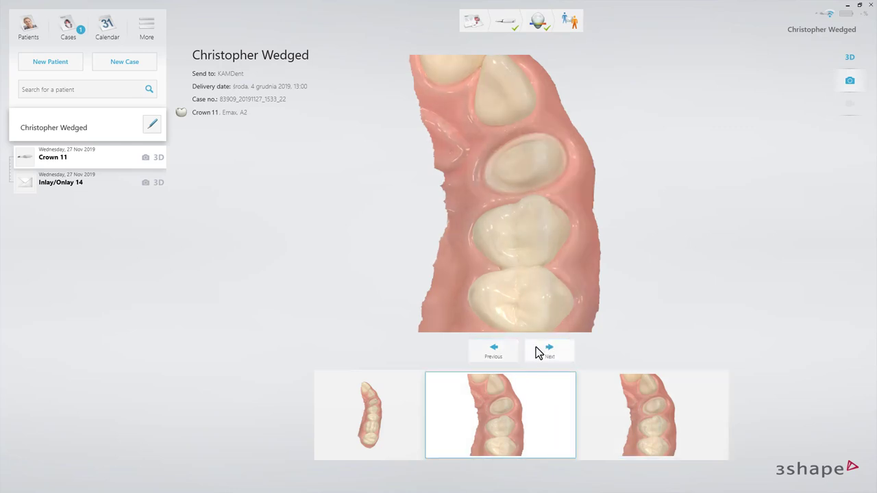
{"action": "left_click", "coordinate": [538, 351]}
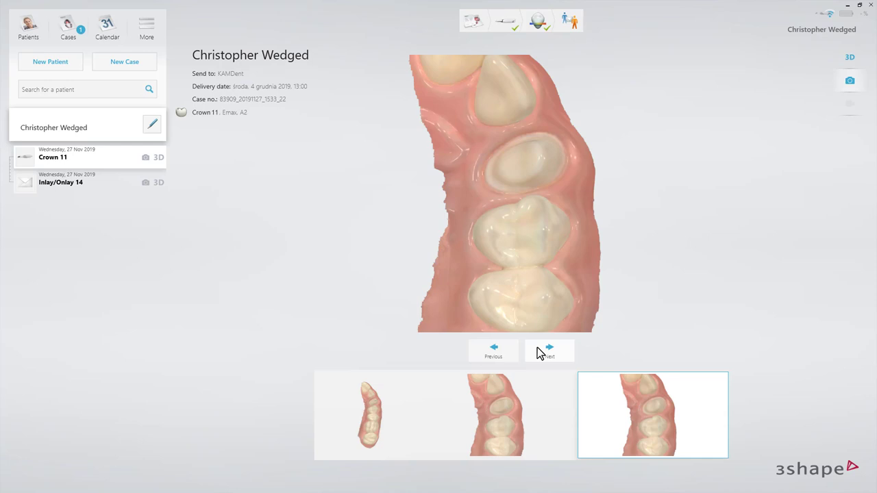